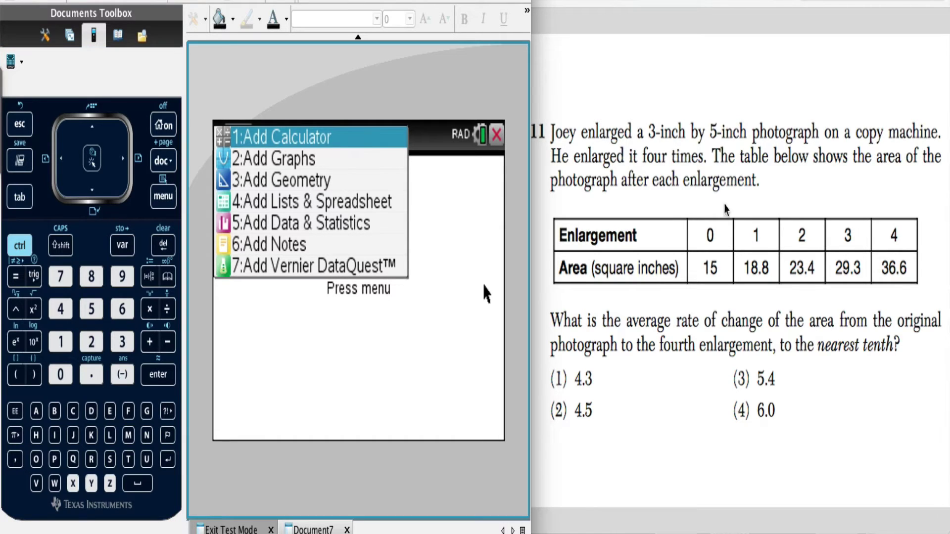
# - Add a Lists & Spreadsheet page and name column A 'Enlarge'
pyautogui.click(336, 208)
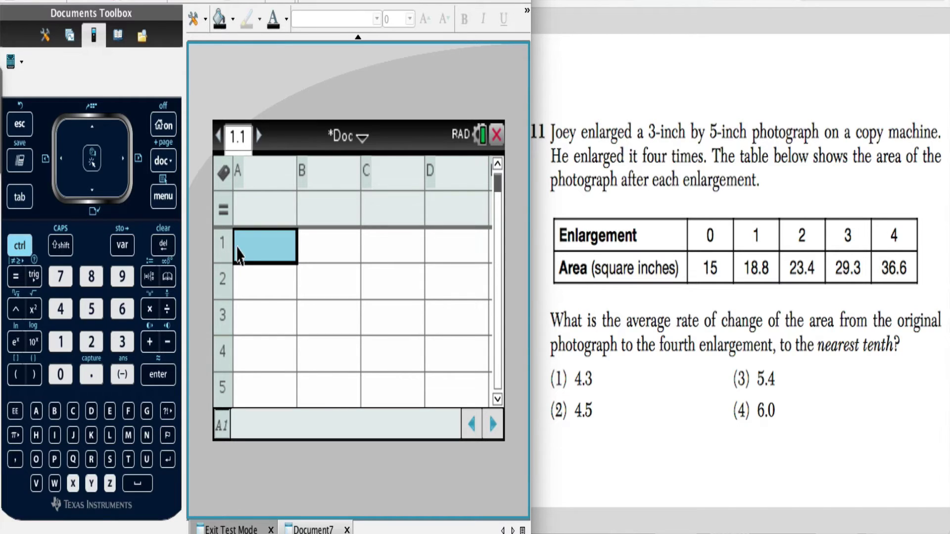
pyautogui.click(266, 174)
pyautogui.click(266, 174)
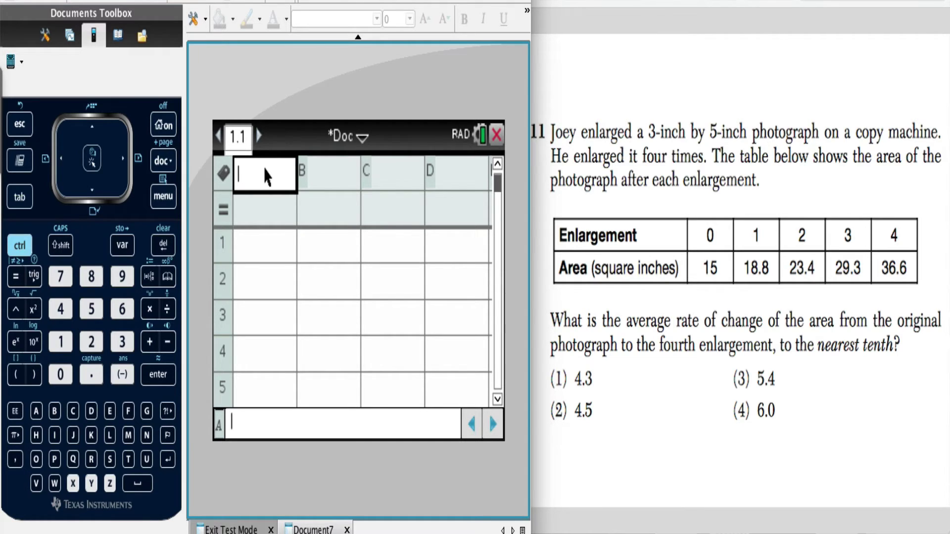
pyautogui.write('Enlar')
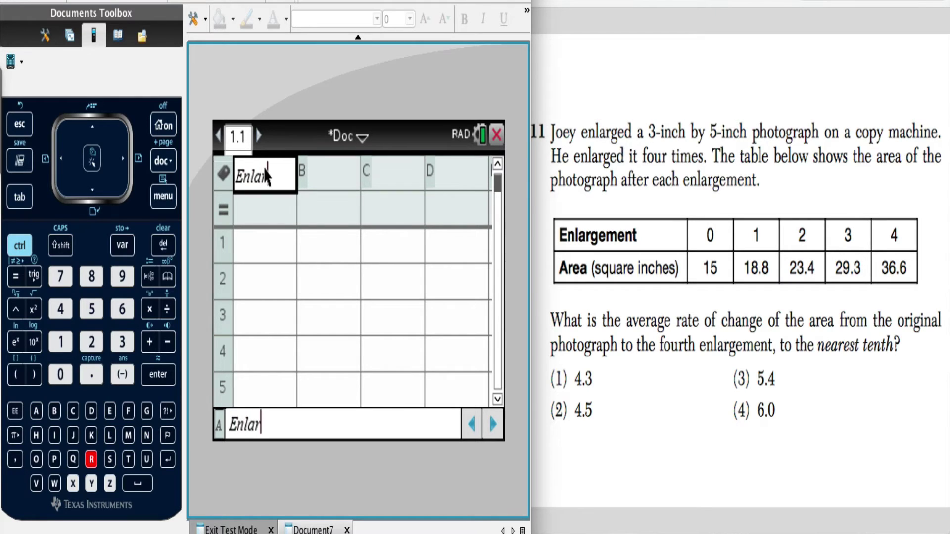
pyautogui.write('ge')
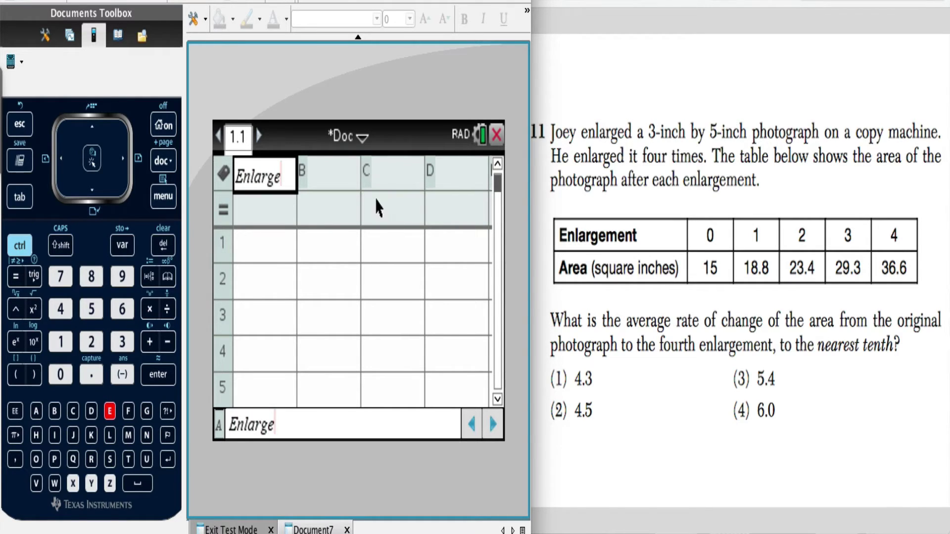
pyautogui.click(313, 169)
# - Name column B 'Area' and confirm it
pyautogui.click(331, 183)
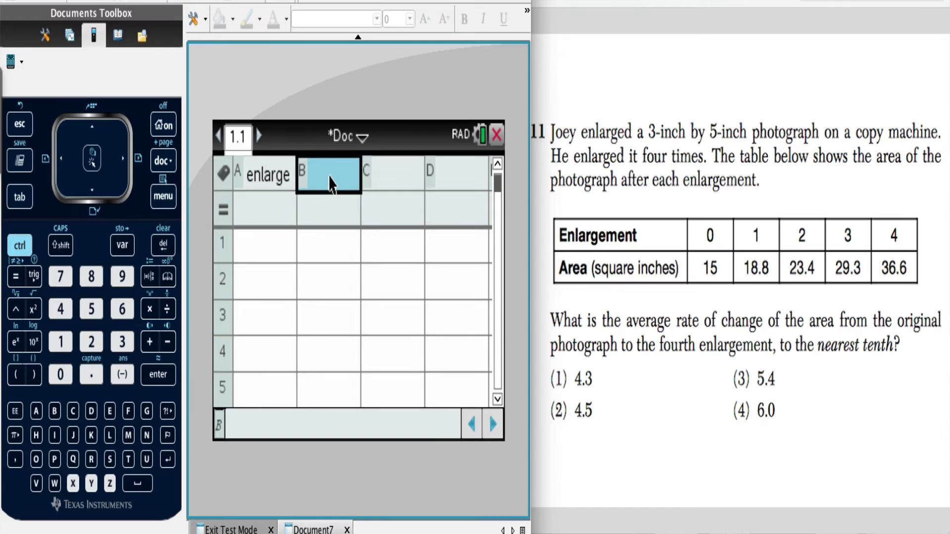
pyautogui.click(335, 185)
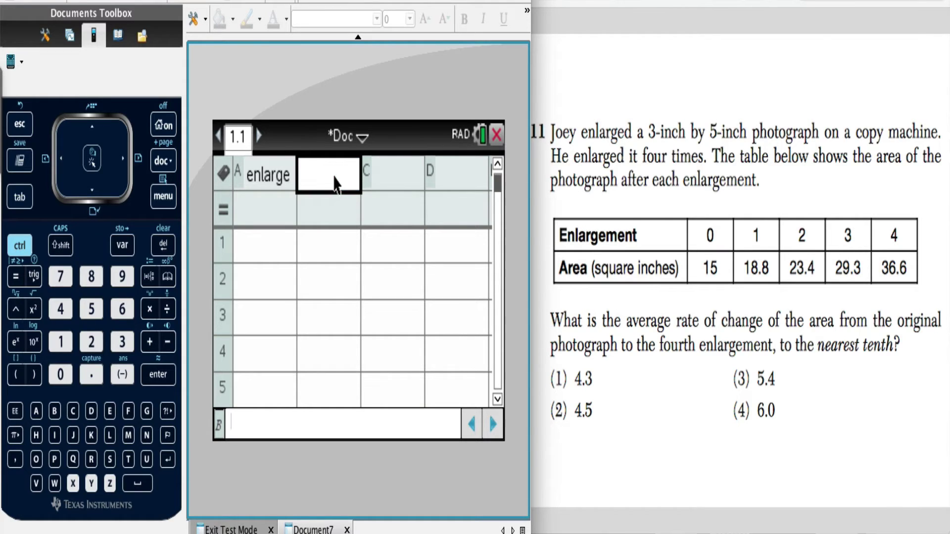
pyautogui.write('Area')
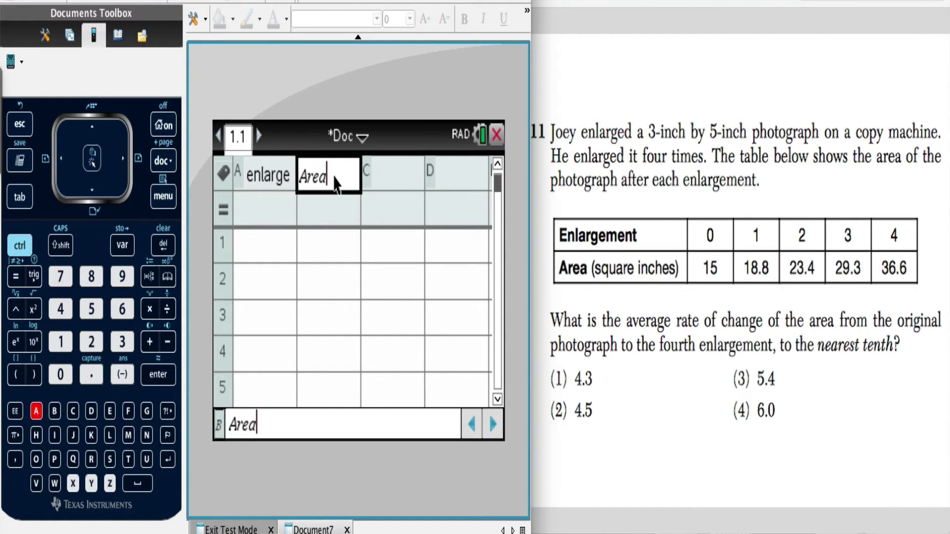
pyautogui.click(252, 257)
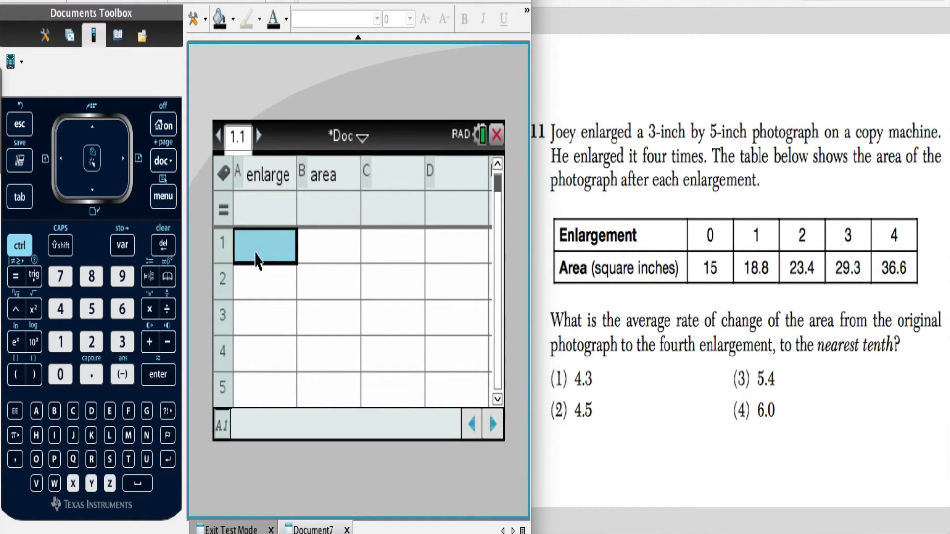
# - Enter the enlarge values 0 and 4 in cells A1 and A2
pyautogui.click(255, 253)
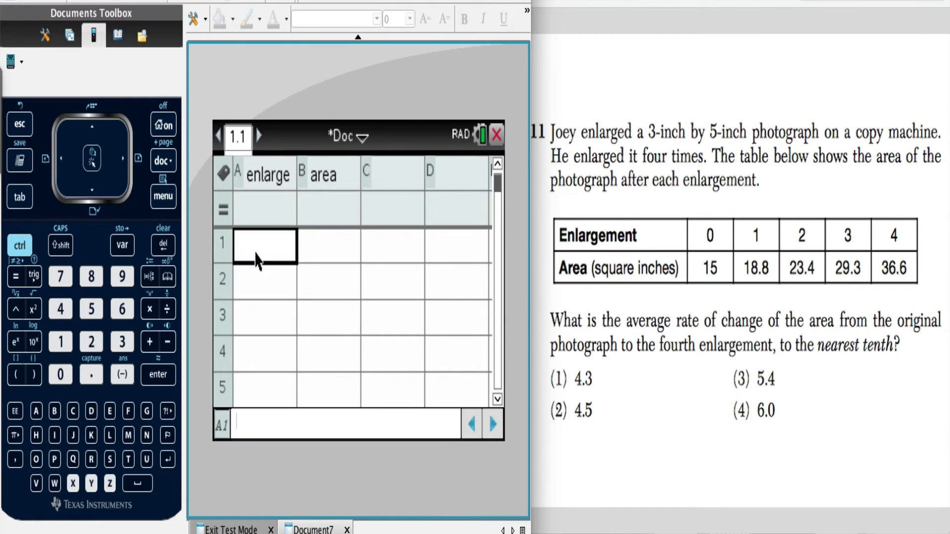
pyautogui.write('0')
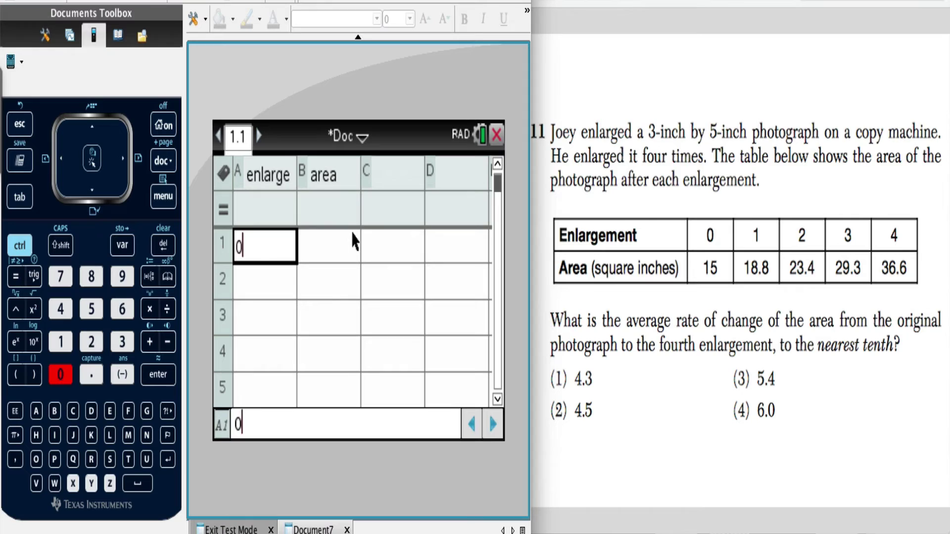
pyautogui.click(261, 297)
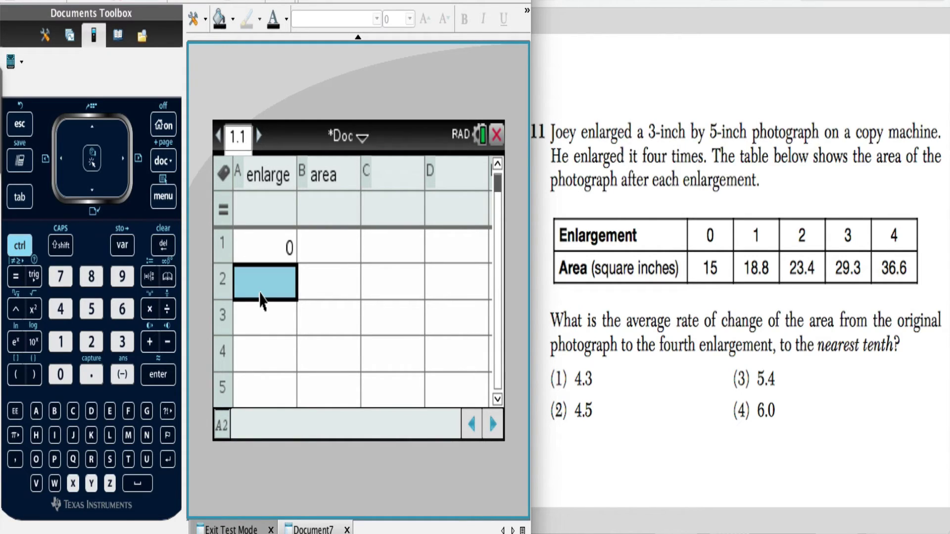
pyautogui.write('4')
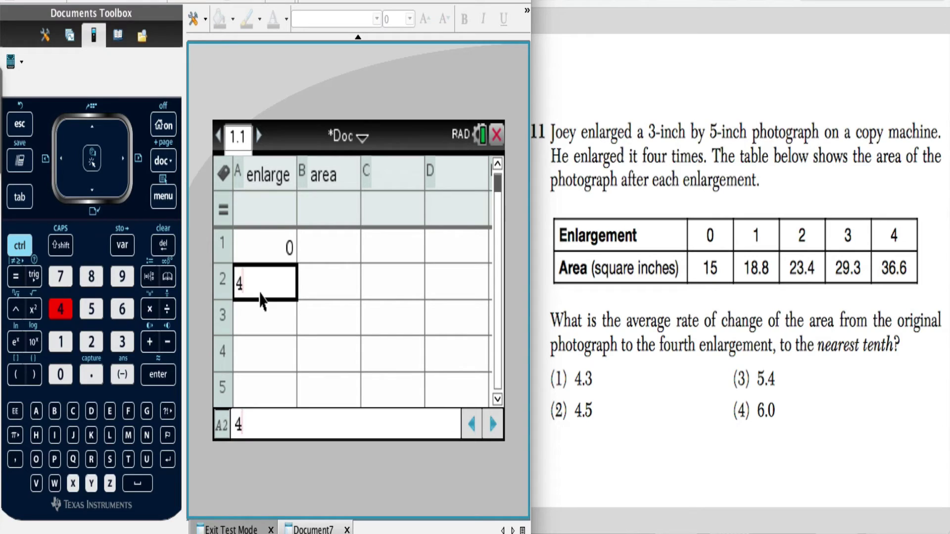
pyautogui.press('Return')
# - Enter the area values 15 and 36.6 in cells B1 and B2
pyautogui.press('Right')
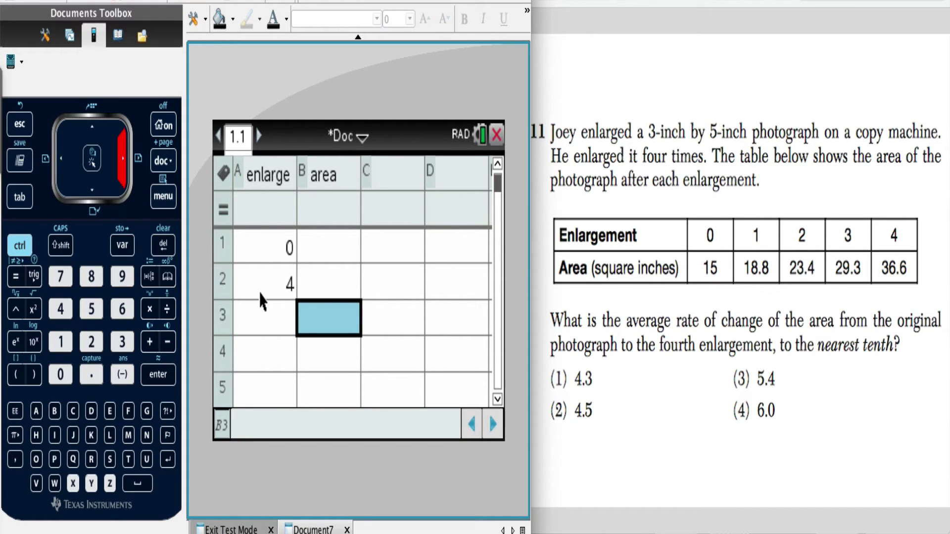
pyautogui.press('Up')
pyautogui.press('Up')
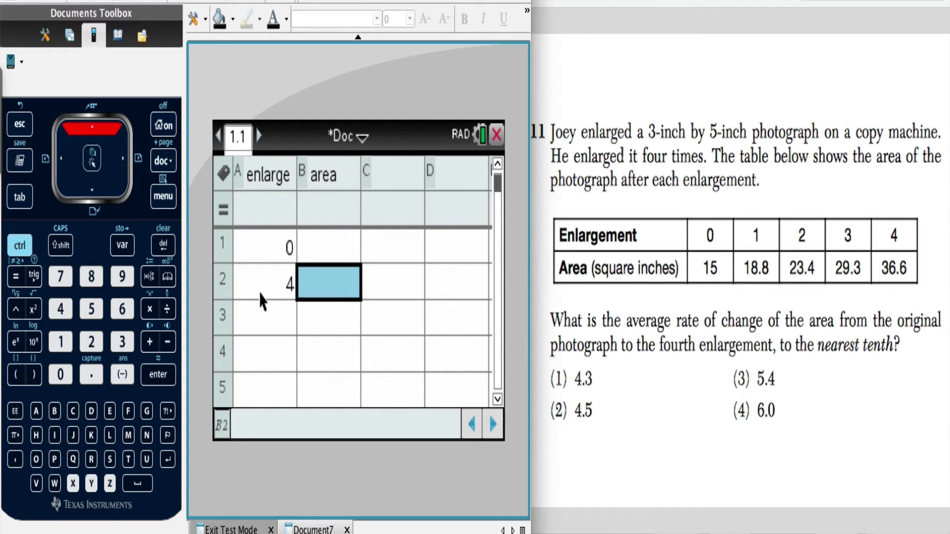
pyautogui.write('15')
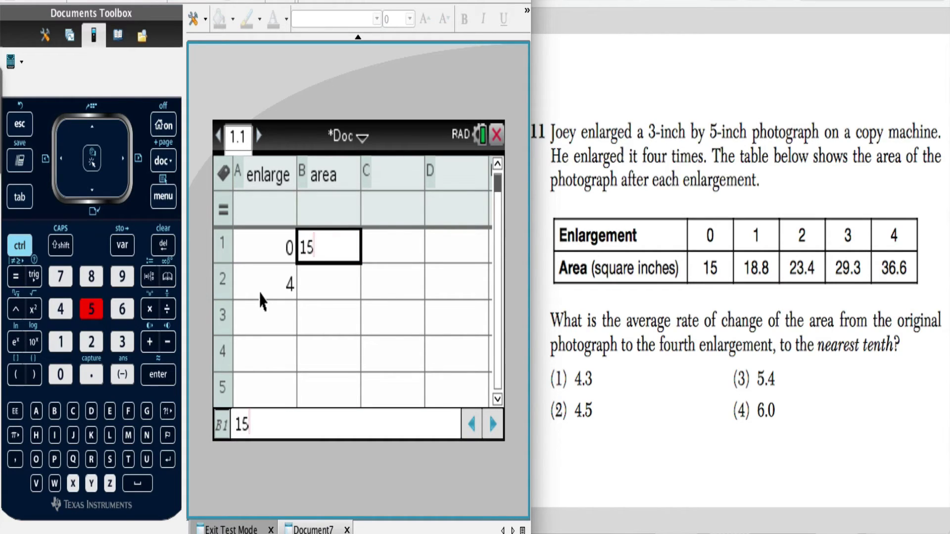
pyautogui.press('Down')
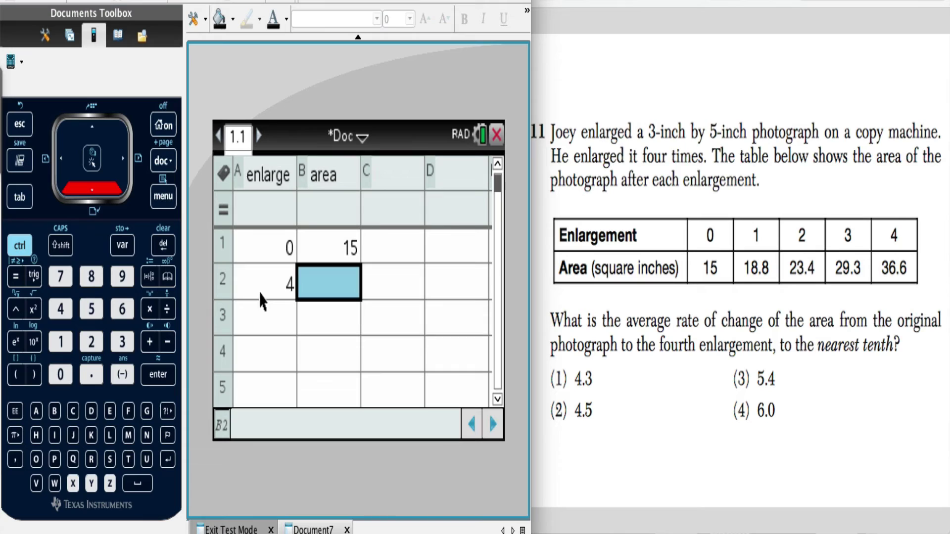
pyautogui.write('36')
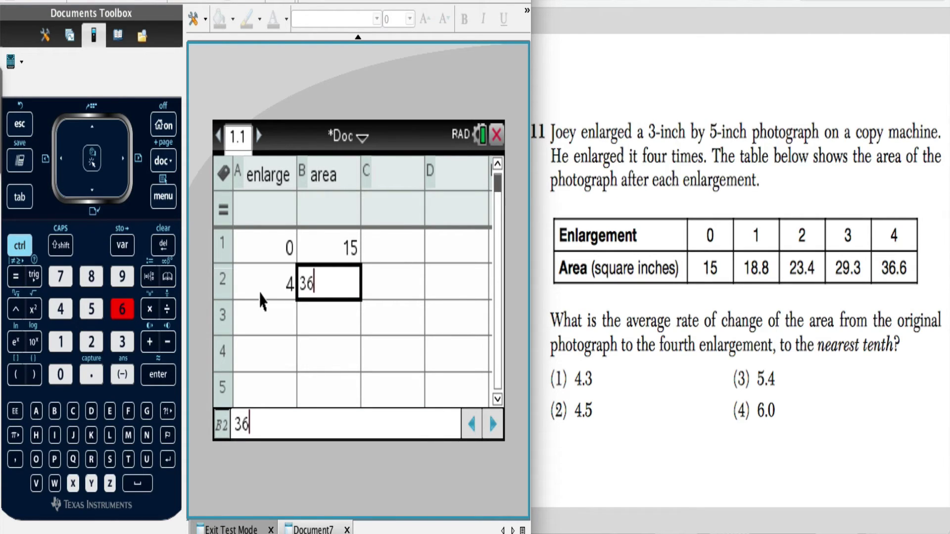
pyautogui.write('.6')
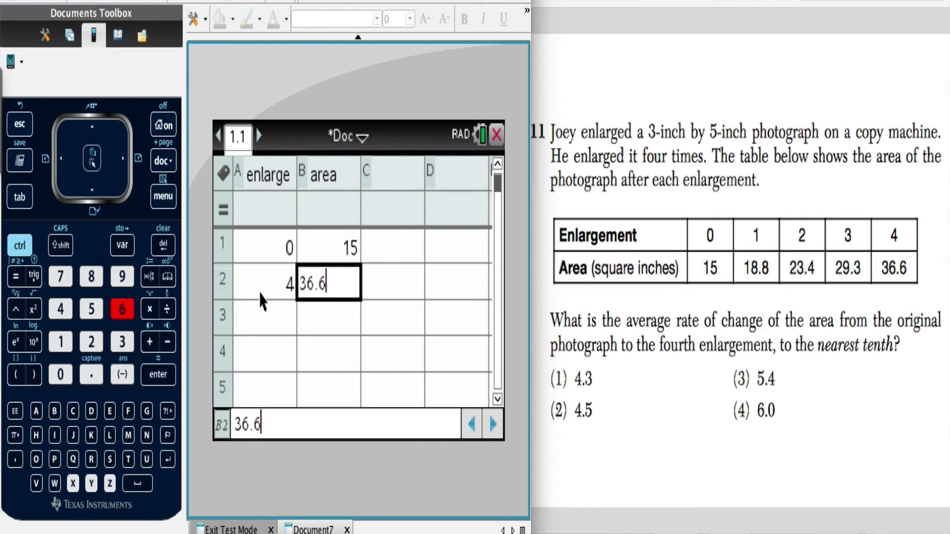
pyautogui.press('Return')
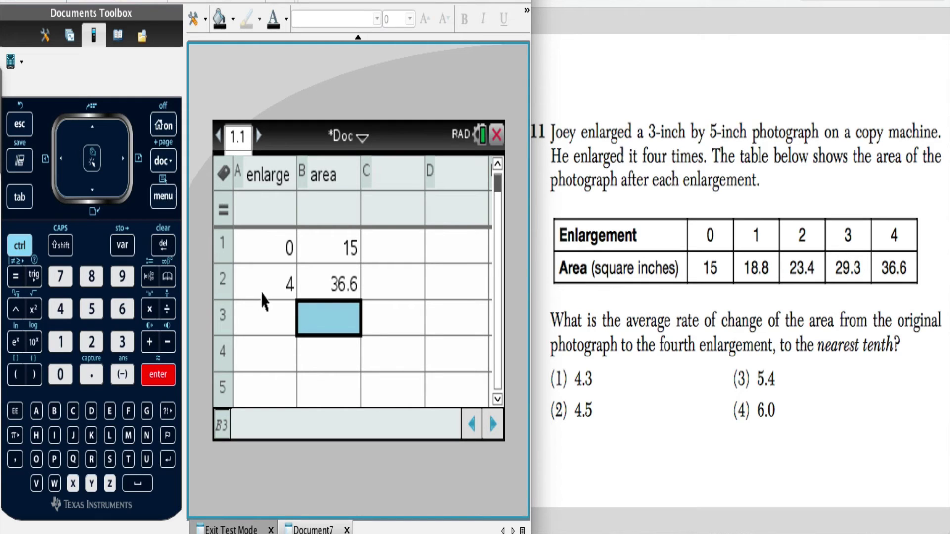
# - From cell C2, start a Linear Regression (mx+b) under Statistics > Stat Calculations
pyautogui.click(377, 258)
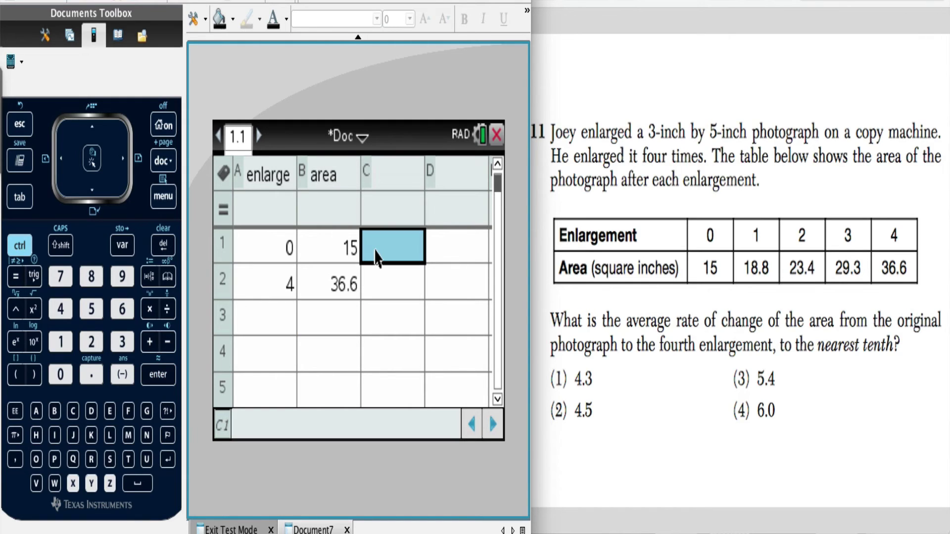
pyautogui.press('Down')
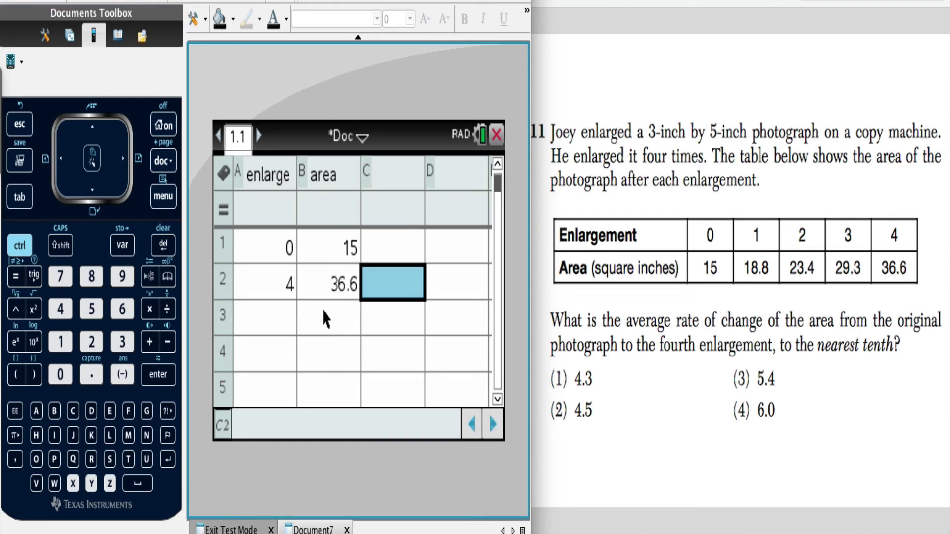
pyautogui.click(166, 196)
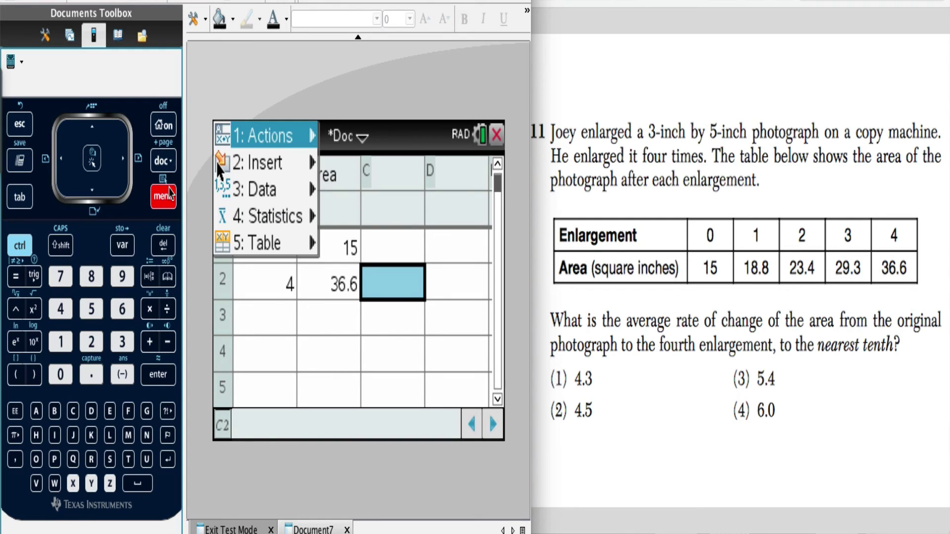
pyautogui.moveTo(268, 216)
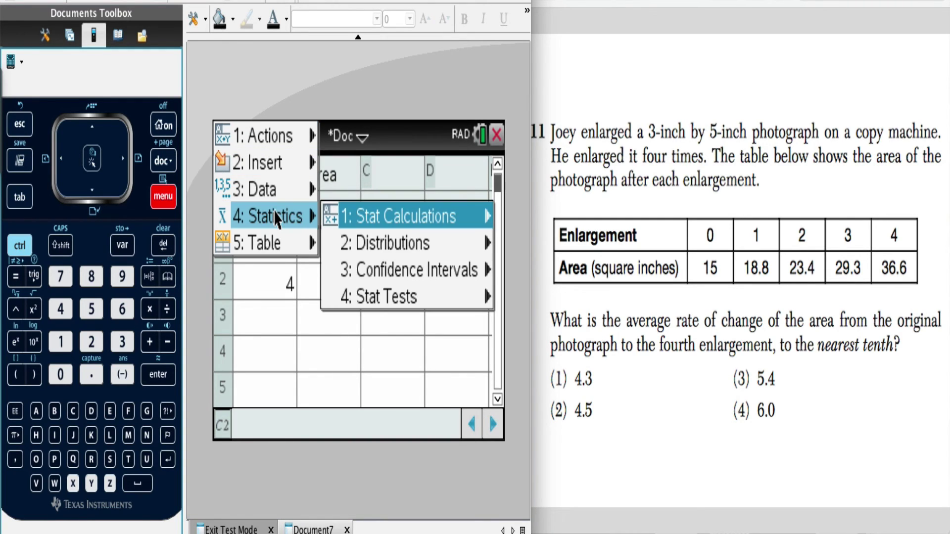
pyautogui.click(417, 217)
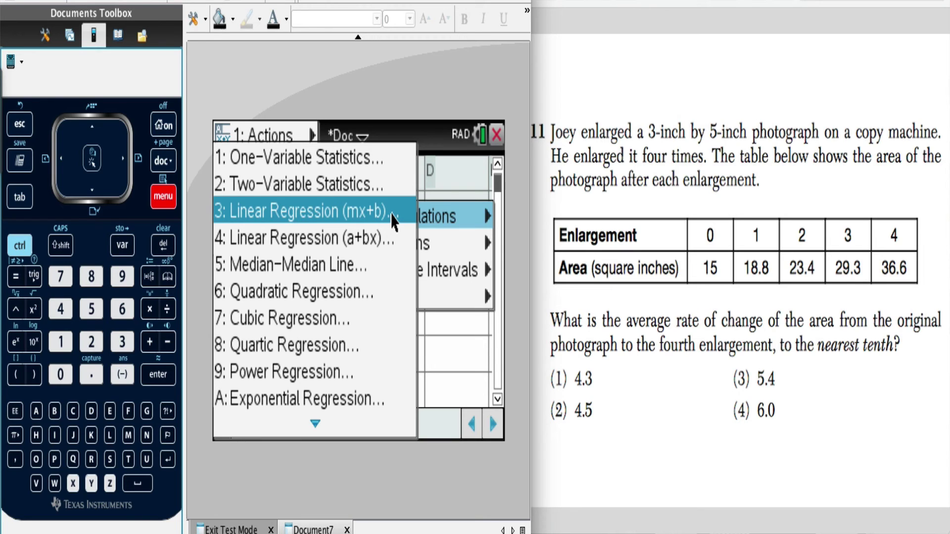
pyautogui.click(393, 221)
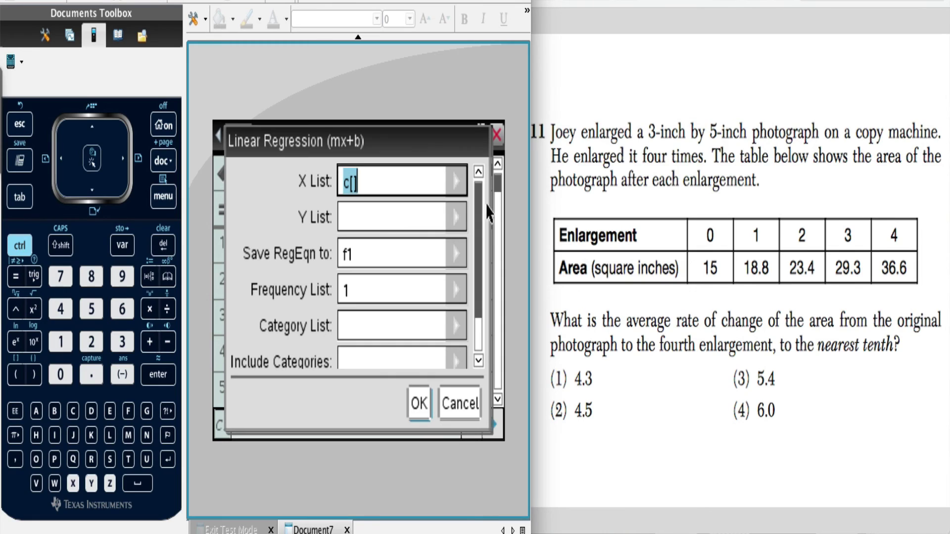
# - Set the regression's X List to enlarge and Y List to area
pyautogui.click(456, 182)
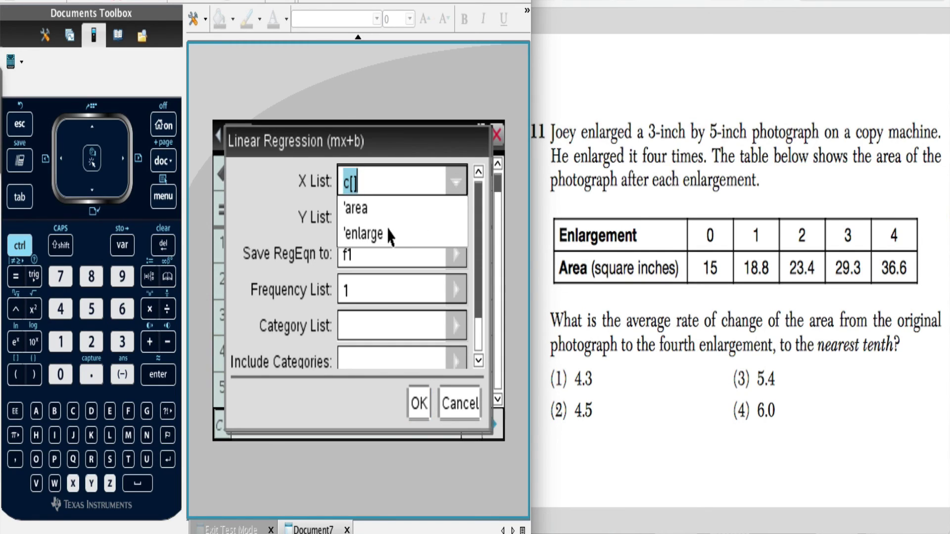
pyautogui.click(392, 240)
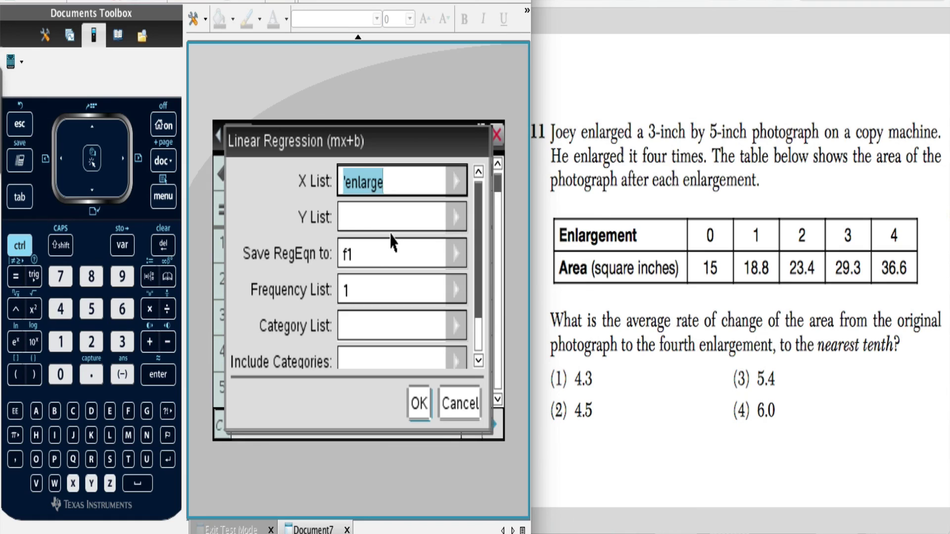
pyautogui.click(455, 218)
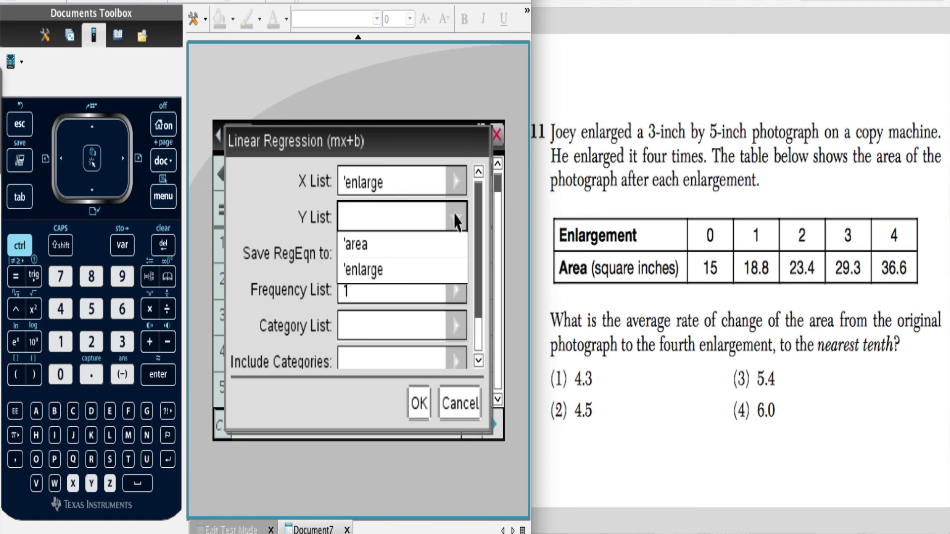
pyautogui.click(393, 248)
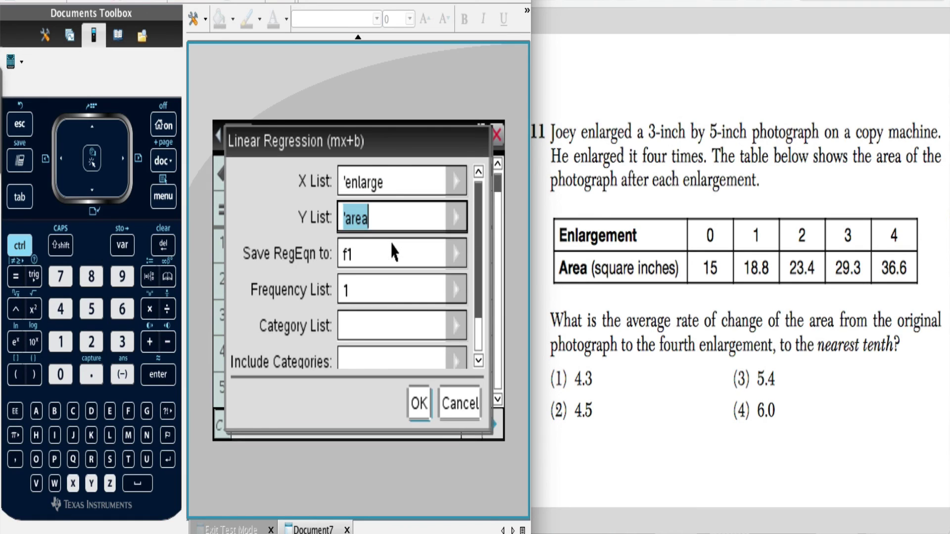
# - Run the regression, check the slope m = 5.4, then return to the question page
pyautogui.click(413, 407)
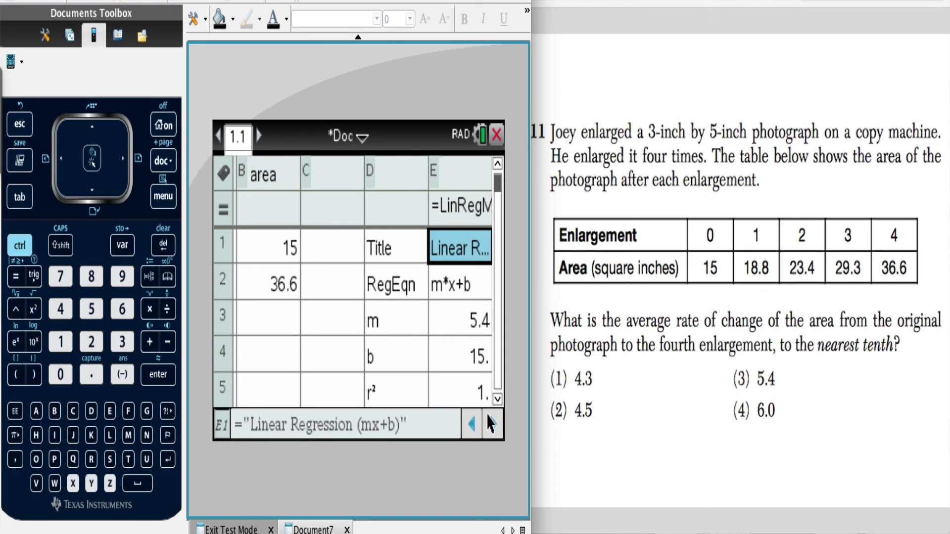
pyautogui.click(467, 323)
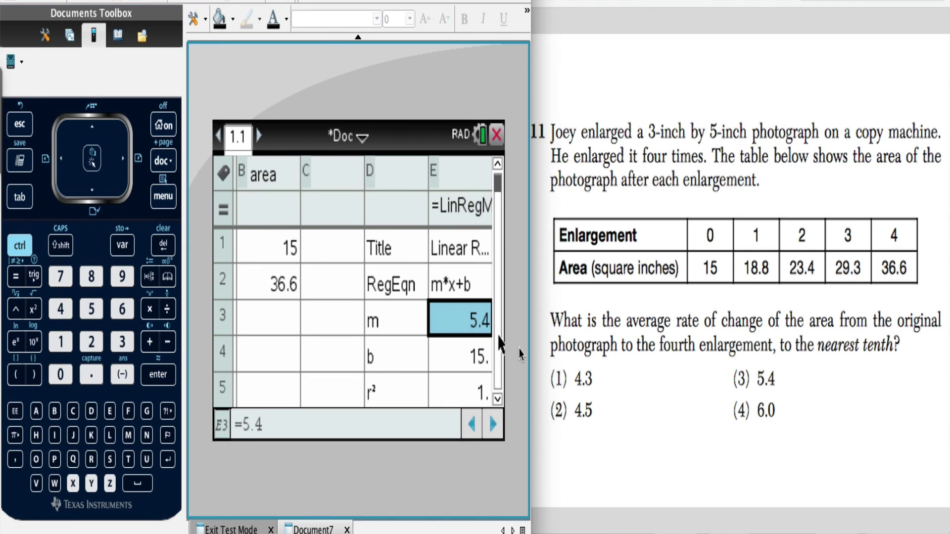
pyautogui.click(725, 391)
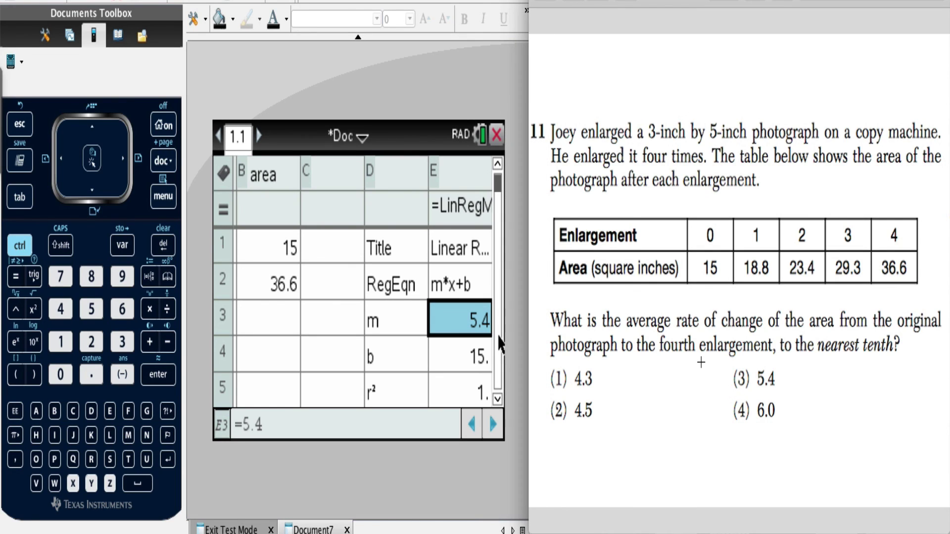